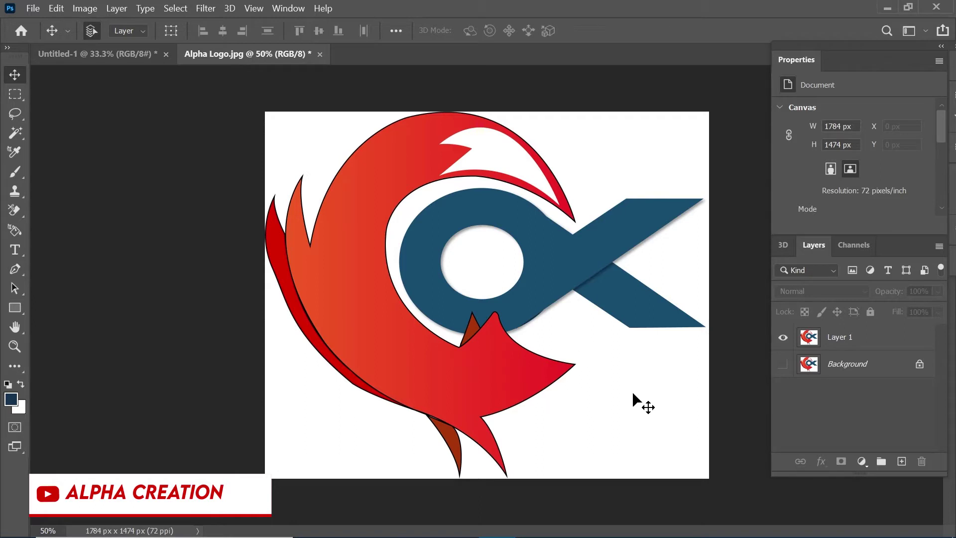
# - Magic Wand-delete Layer 1's white background and inner-ring fill, then deselect
pyautogui.press('w')
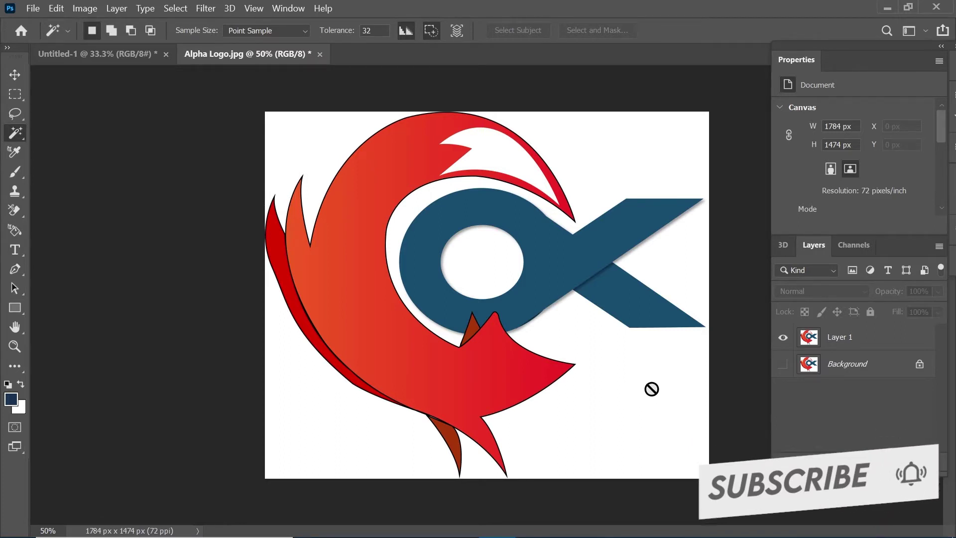
pyautogui.click(872, 340)
pyautogui.click(638, 404)
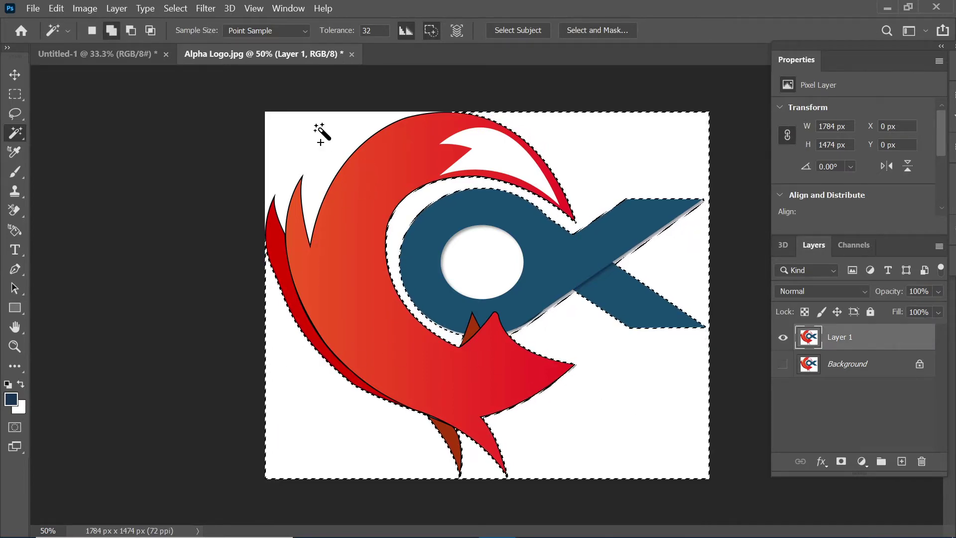
pyautogui.keyDown('shift'); pyautogui.click(481, 299); pyautogui.keyUp('shift')
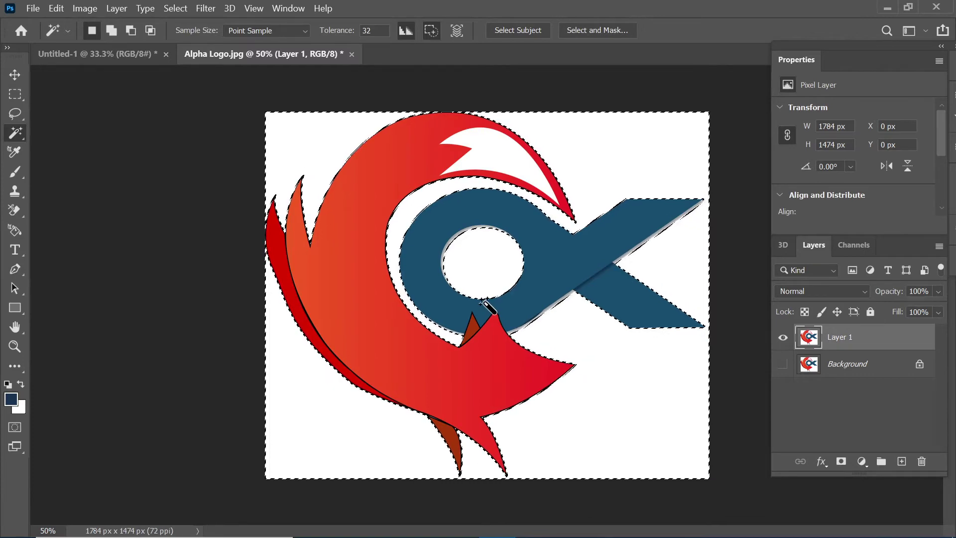
pyautogui.press('Delete')
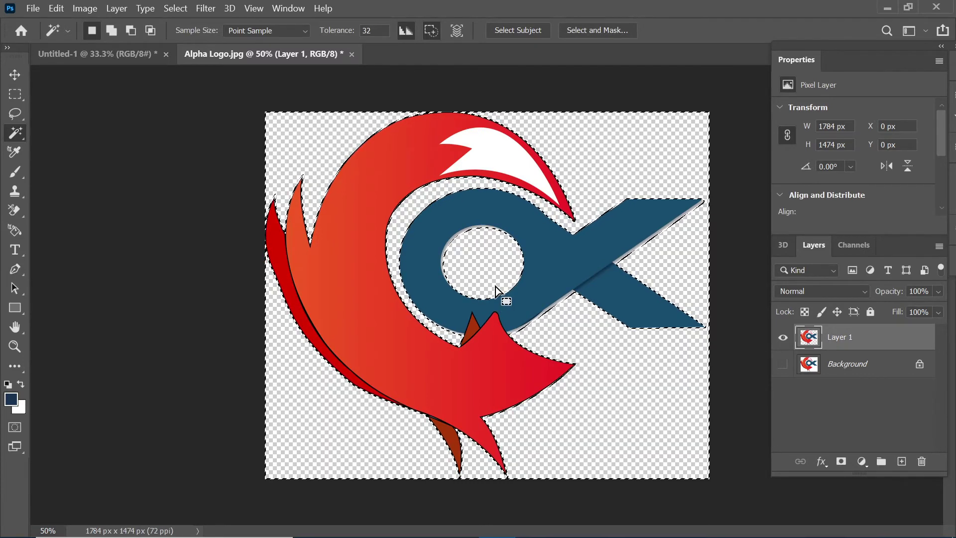
pyautogui.hotkey('ctrl', 'd')
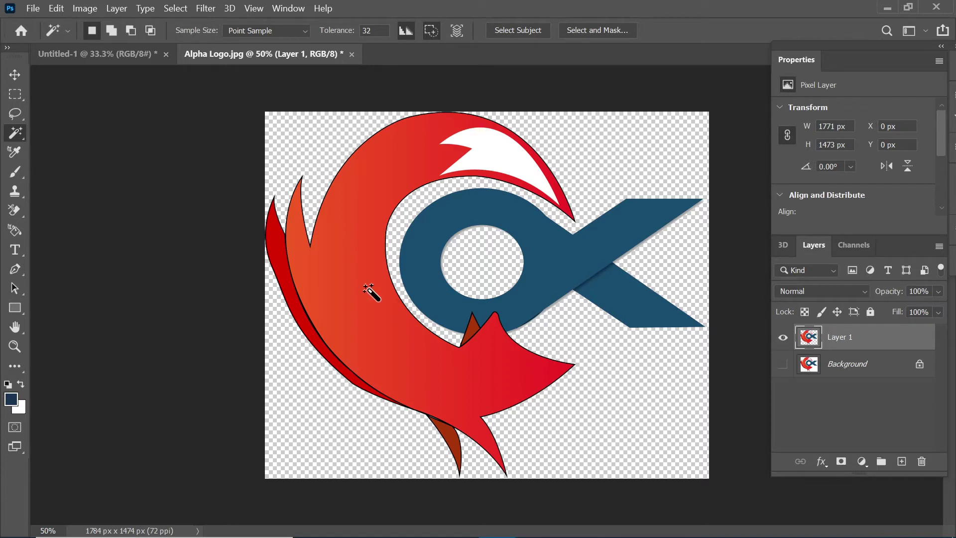
pyautogui.press('v')
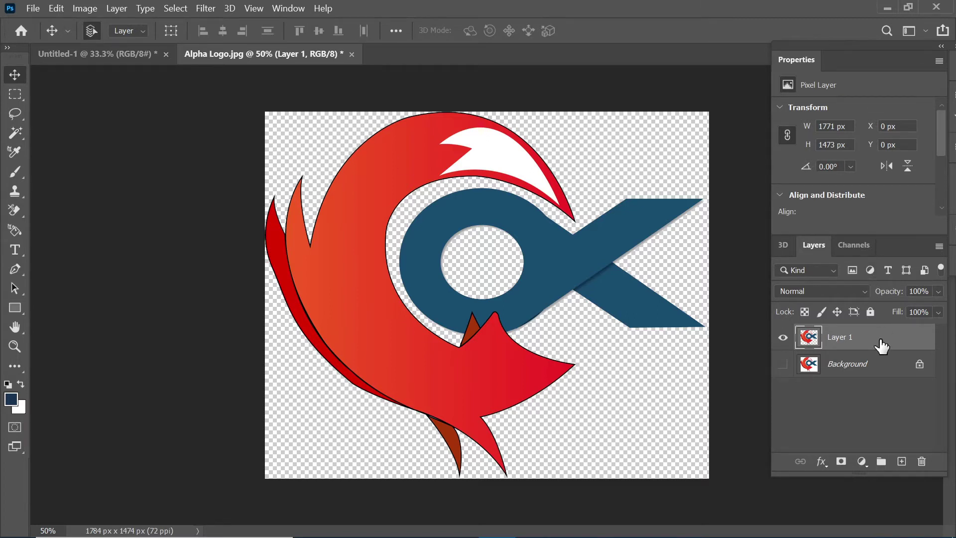
# - Extrude the Layer 1 logo using 3D > New 3D Extrusion from Selected Layer
pyautogui.click(232, 8)
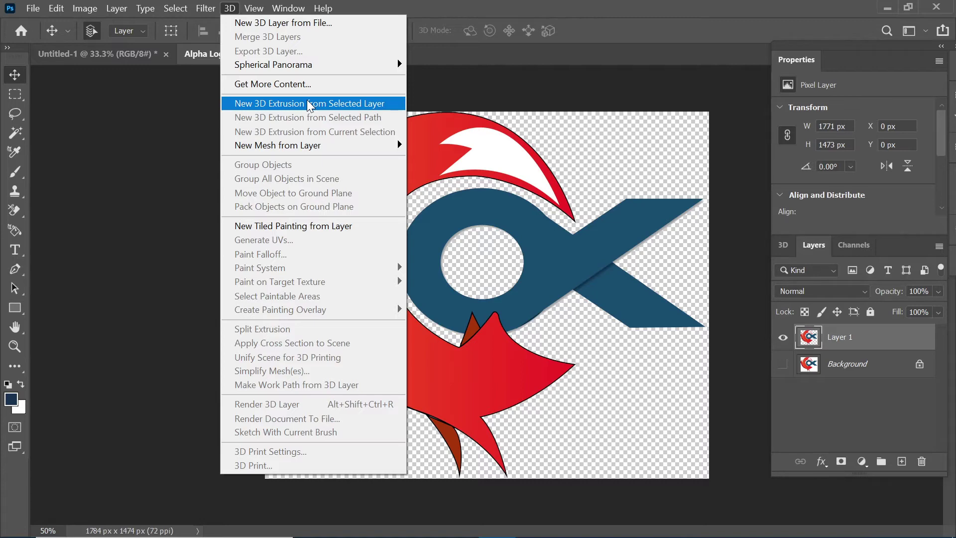
pyautogui.click(307, 103)
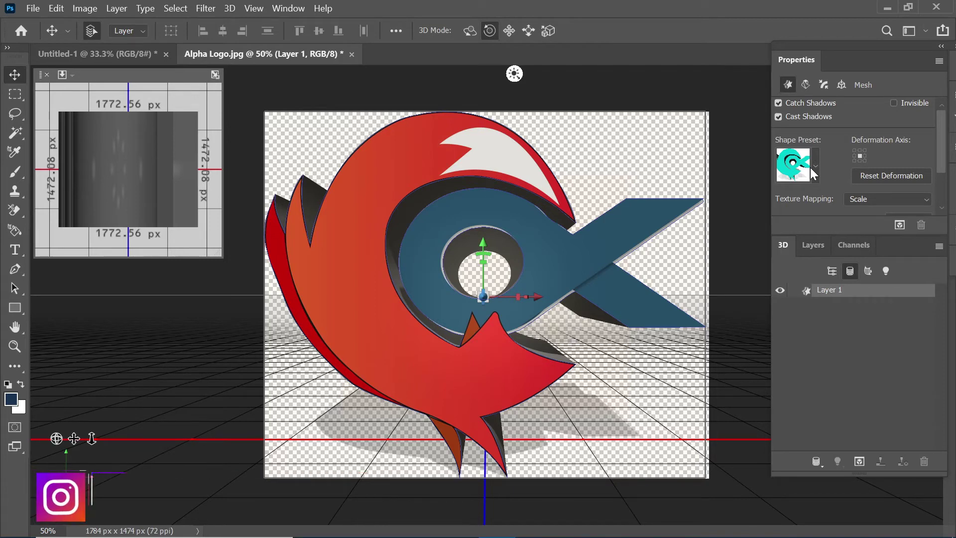
# - Apply the first shape preset in the second row to round and bevel the logo
pyautogui.click(814, 167)
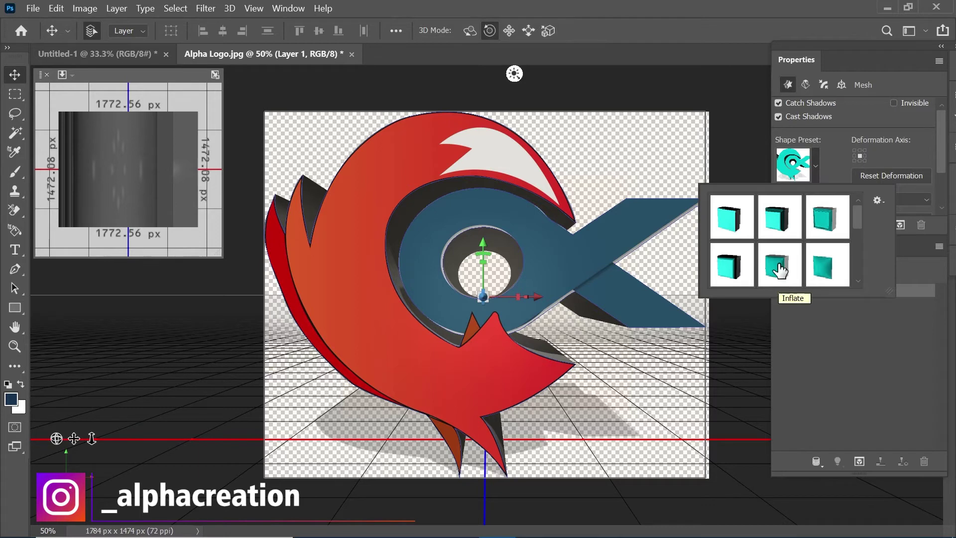
pyautogui.click(731, 263)
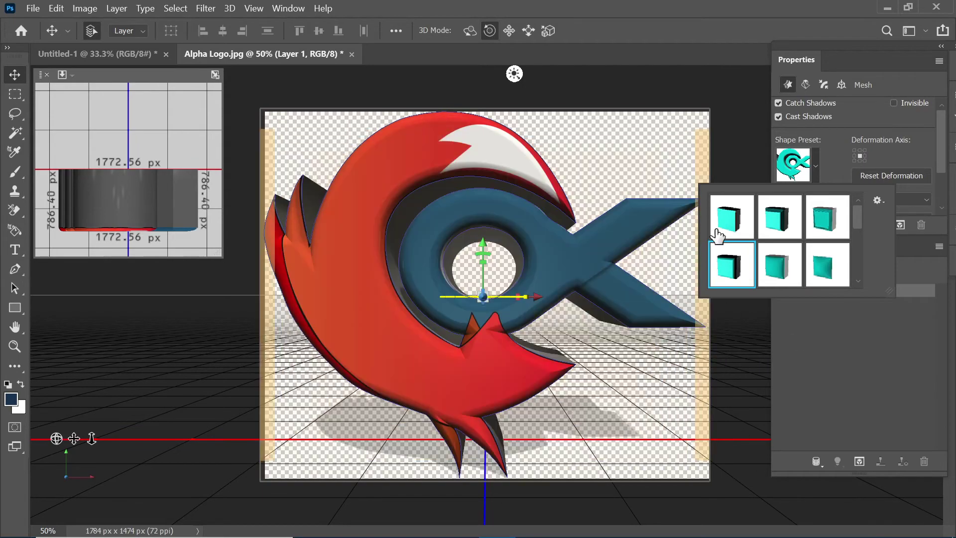
pyautogui.click(884, 332)
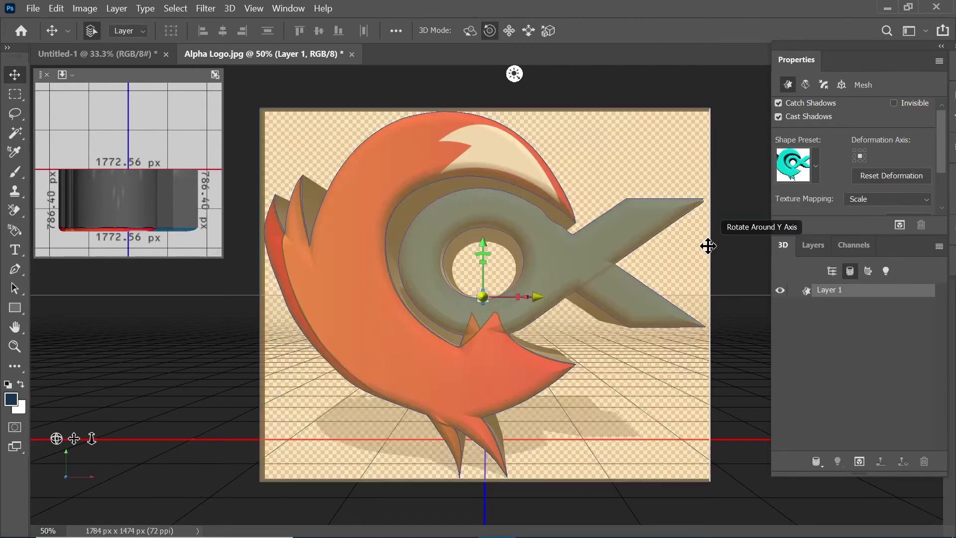
# - Rotate the logo -2.1° on Y and select the 90% Infinite Light for editing
pyautogui.moveTo(706, 246)
pyautogui.mouseDown()
pyautogui.moveTo(778, 233)
pyautogui.moveTo(663, 253)
pyautogui.mouseUp()
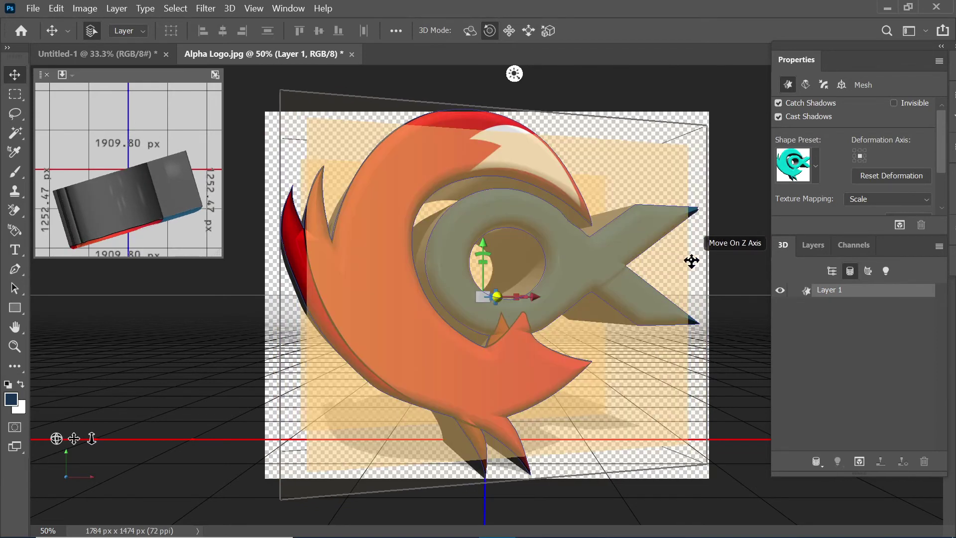
pyautogui.moveTo(696, 260)
pyautogui.mouseDown()
pyautogui.moveTo(689, 259)
pyautogui.moveTo(707, 257)
pyautogui.mouseUp()
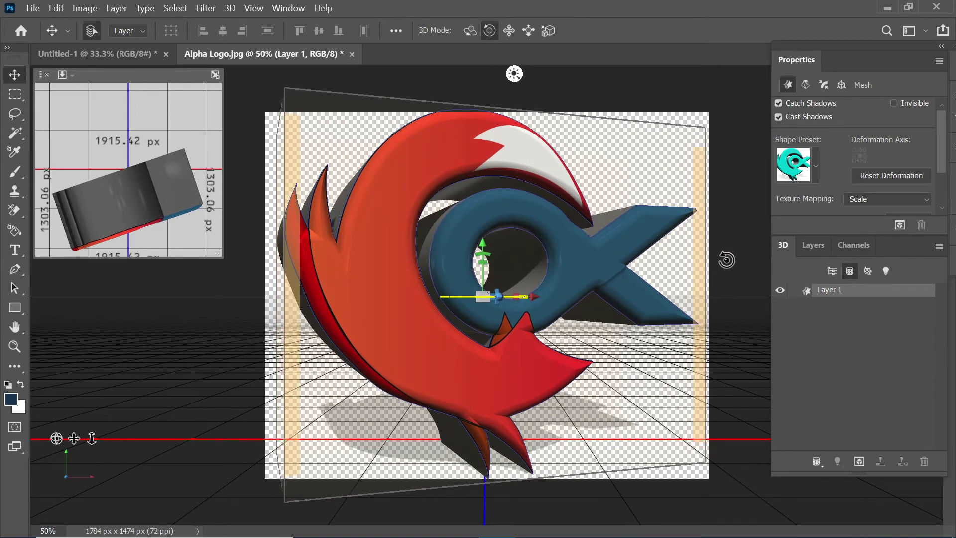
pyautogui.click(808, 82)
pyautogui.click(885, 271)
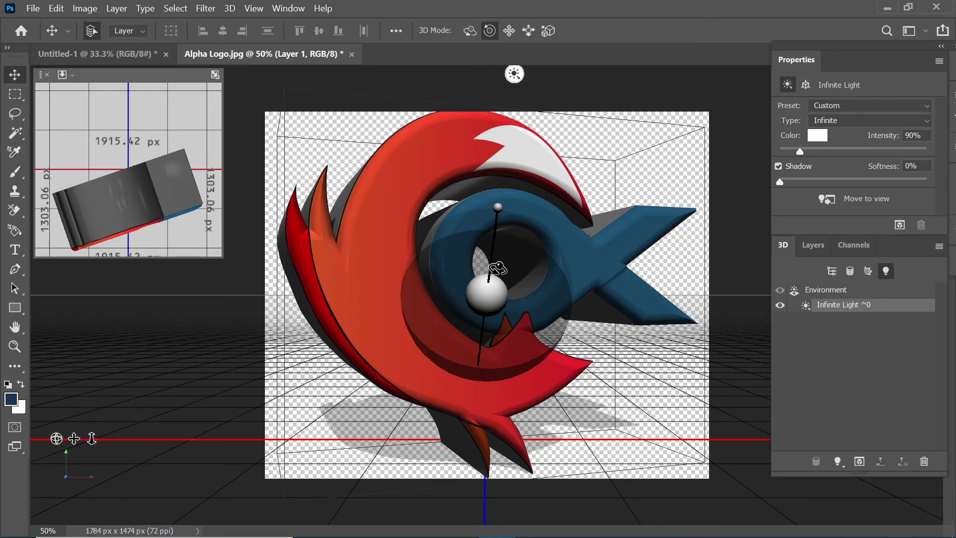
# - Drag the Infinite Light gizmo so the light comes from the upper right
pyautogui.moveTo(497, 269)
pyautogui.mouseDown()
pyautogui.moveTo(602, 235)
pyautogui.moveTo(601, 260)
pyautogui.moveTo(553, 254)
pyautogui.moveTo(572, 278)
pyautogui.moveTo(605, 283)
pyautogui.moveTo(559, 260)
pyautogui.moveTo(586, 241)
pyautogui.mouseUp()
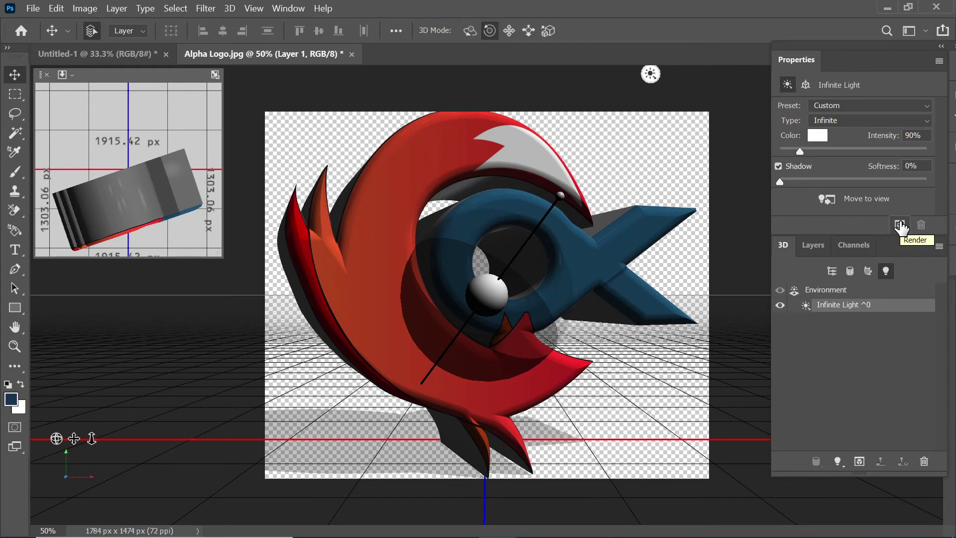
# - Start a render of the lit 3D logo from the Properties panel
pyautogui.click(900, 225)
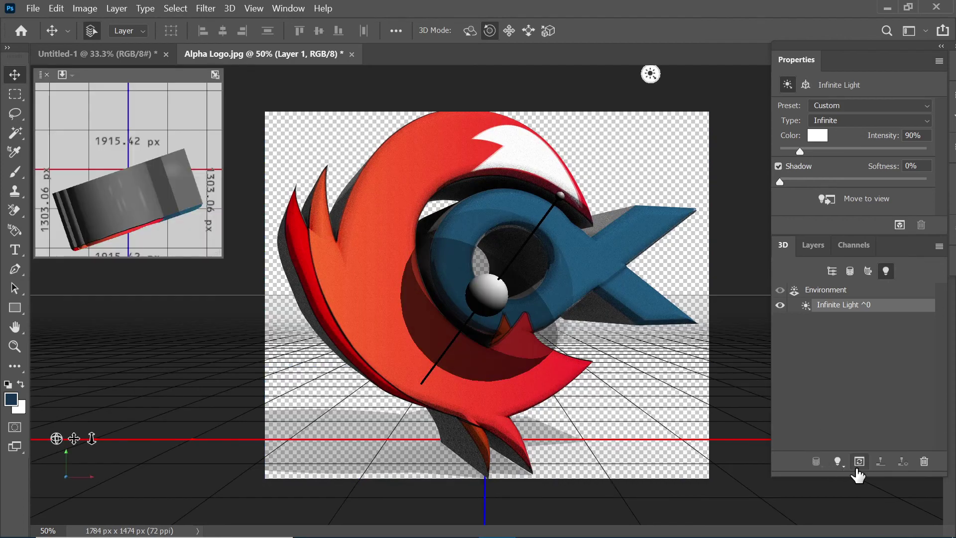
# - Create an empty Layer 2 above the 3D logo layer in the Layers panel
pyautogui.click(824, 246)
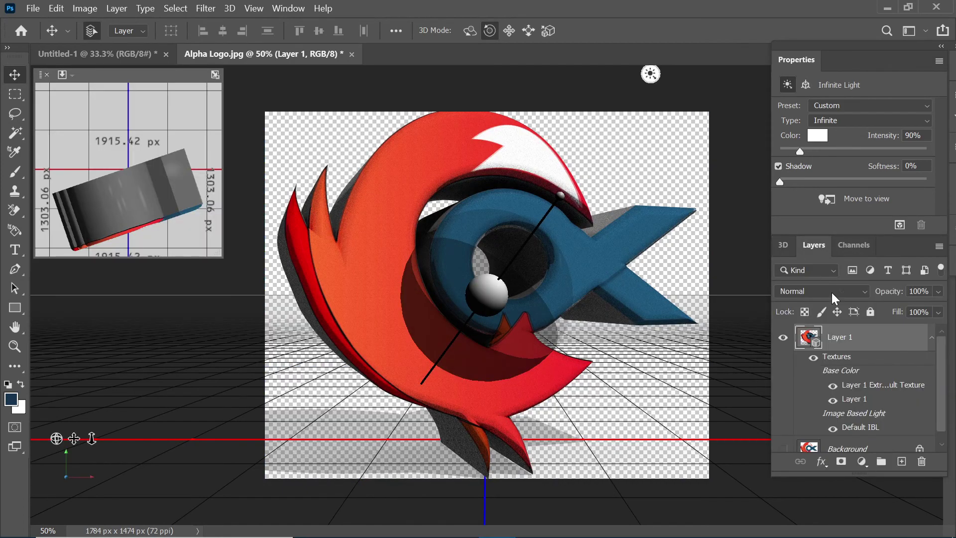
pyautogui.click(902, 461)
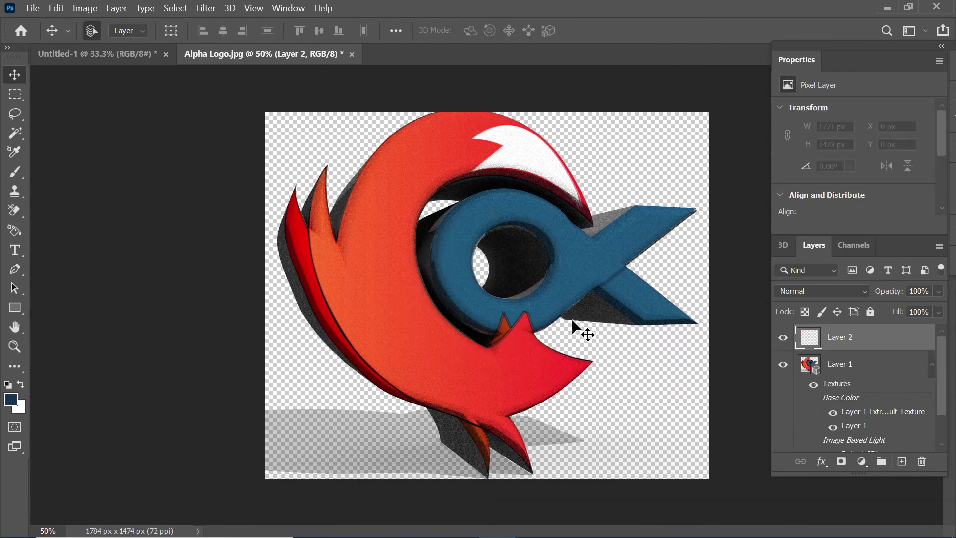